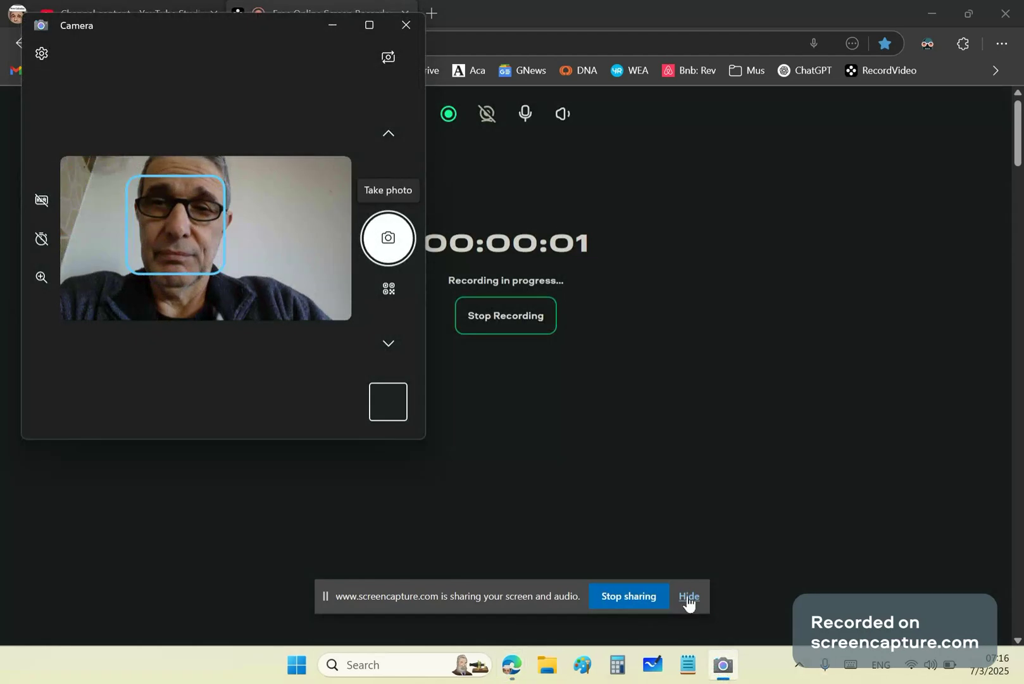
pyautogui.click(689, 597)
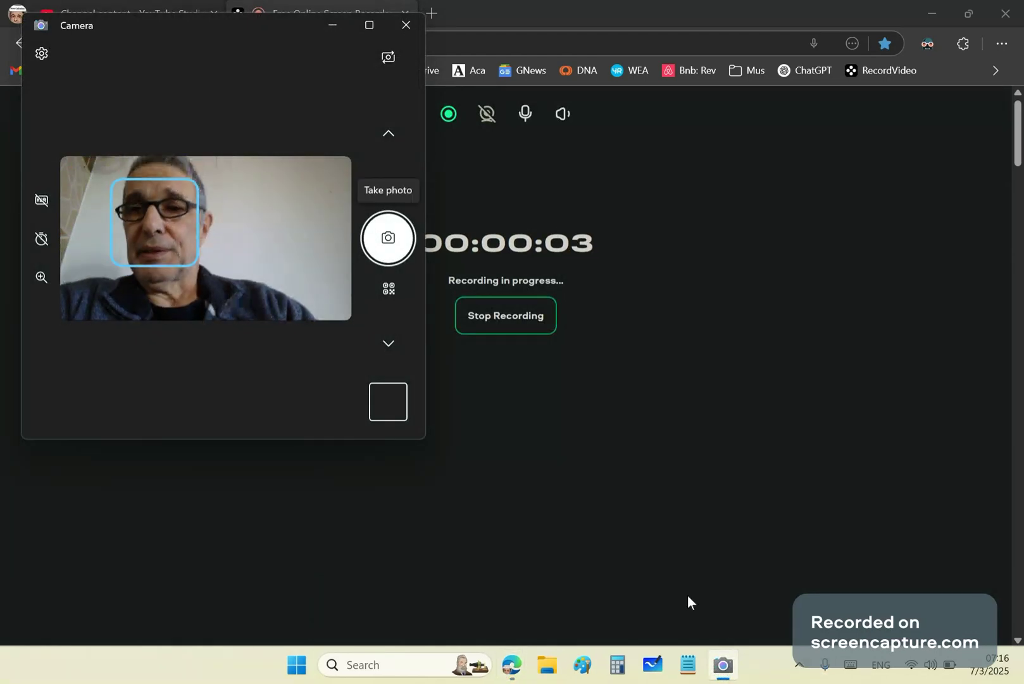